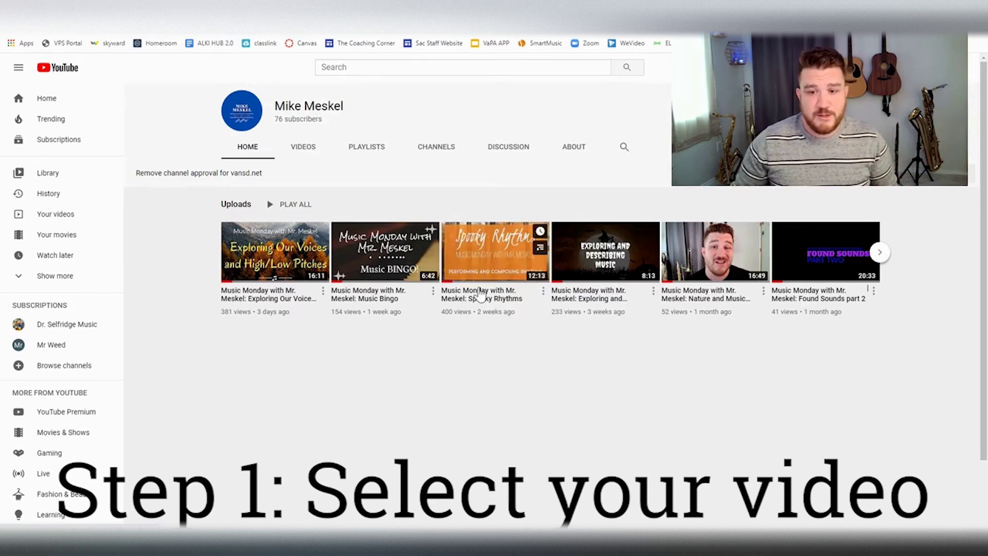
- Open the "Spooky Rhythms" video on the channel and copy its embed code from the sharing options
left_click(480, 294)
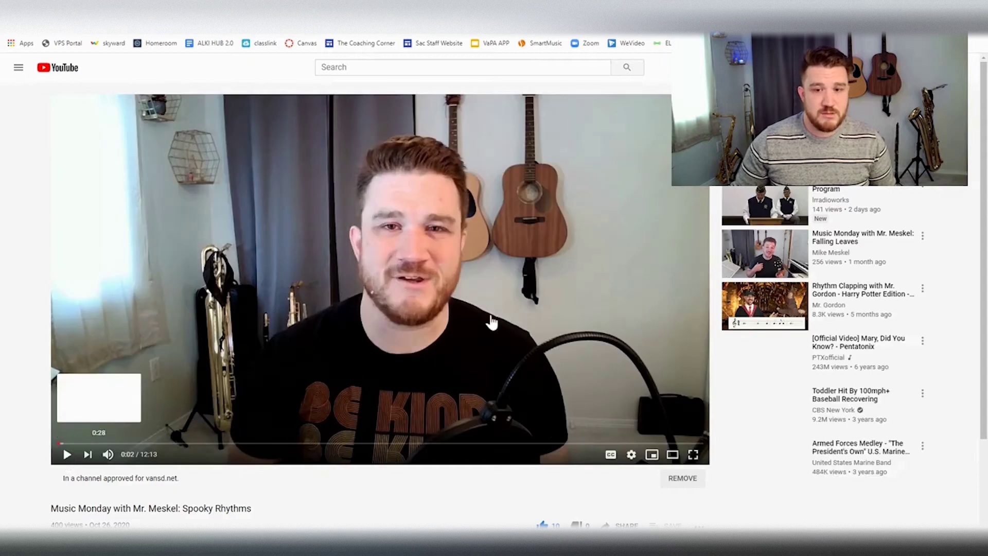
scroll(715, 478, "down", 3)
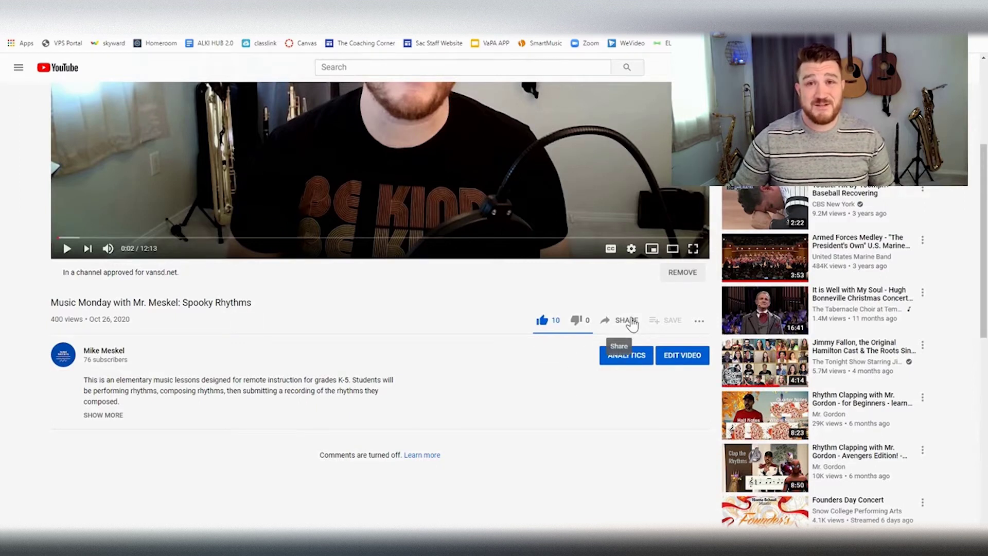
left_click(631, 321)
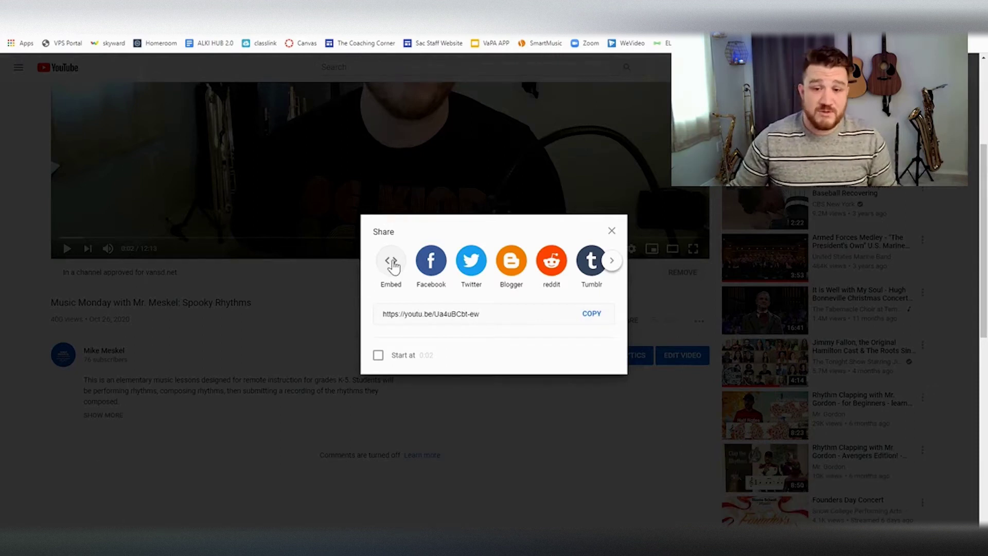
left_click(391, 260)
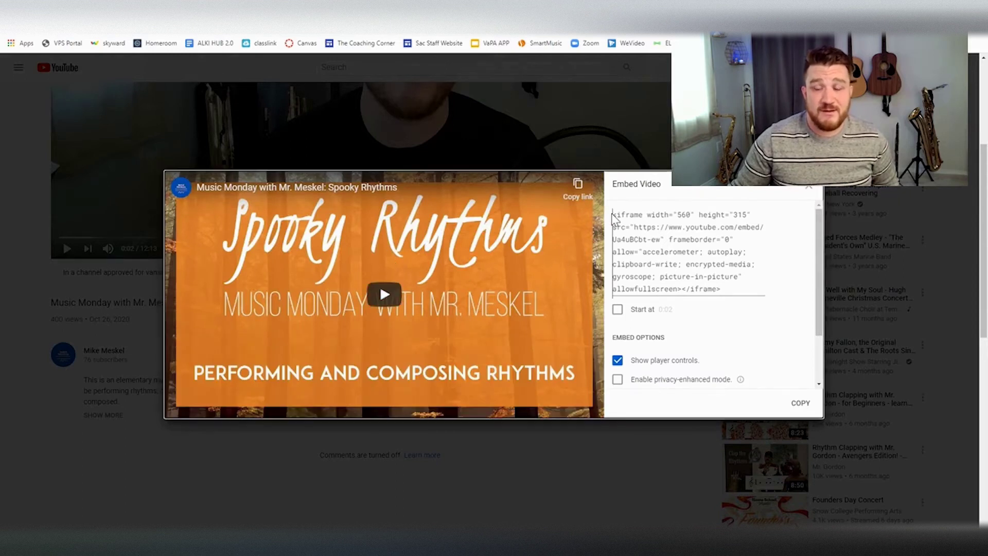
left_click(702, 271)
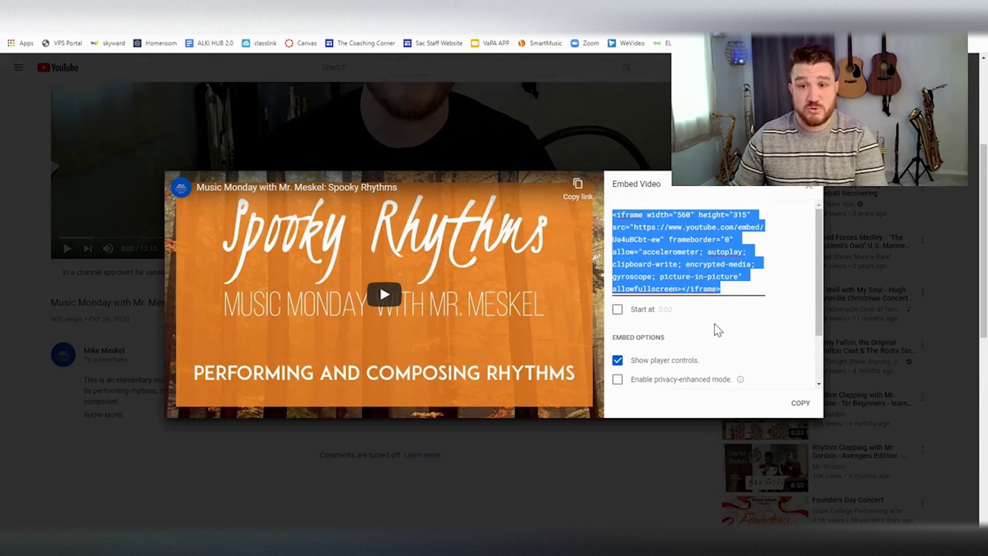
left_click(800, 406)
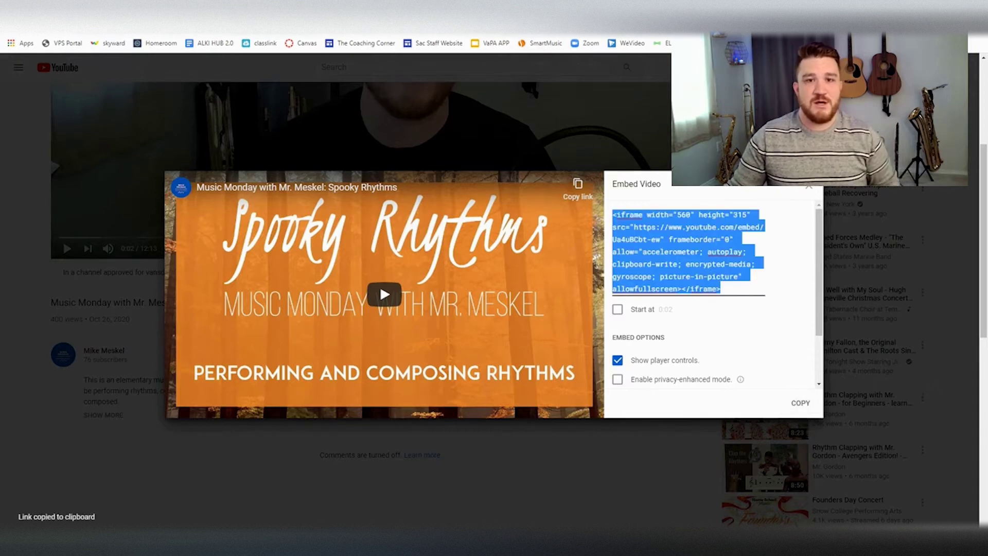
- Switch to the Canvas course home page and open its Intermediate Band page for editing
key("ctrl+Tab")
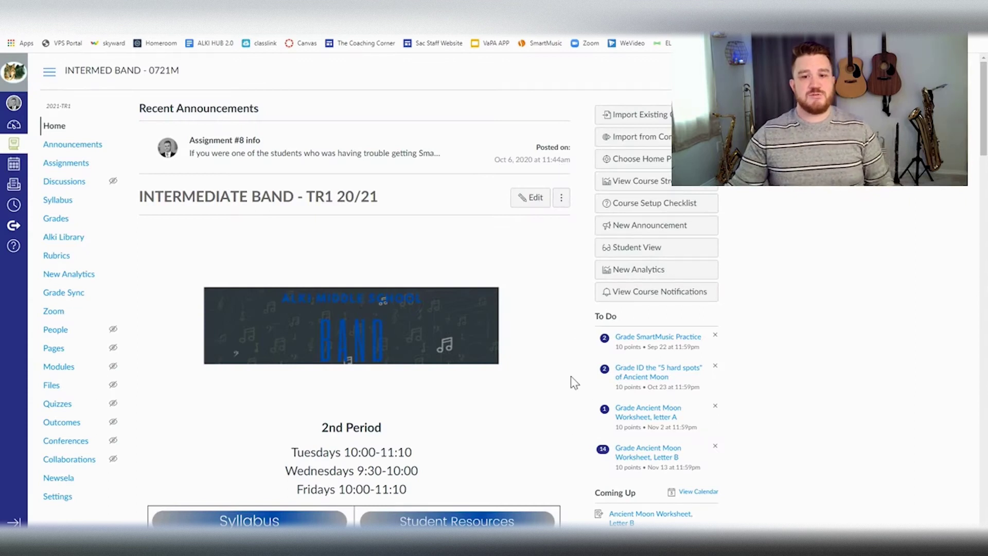
scroll(569, 383, "down", 5)
scroll(526, 180, "up", 2)
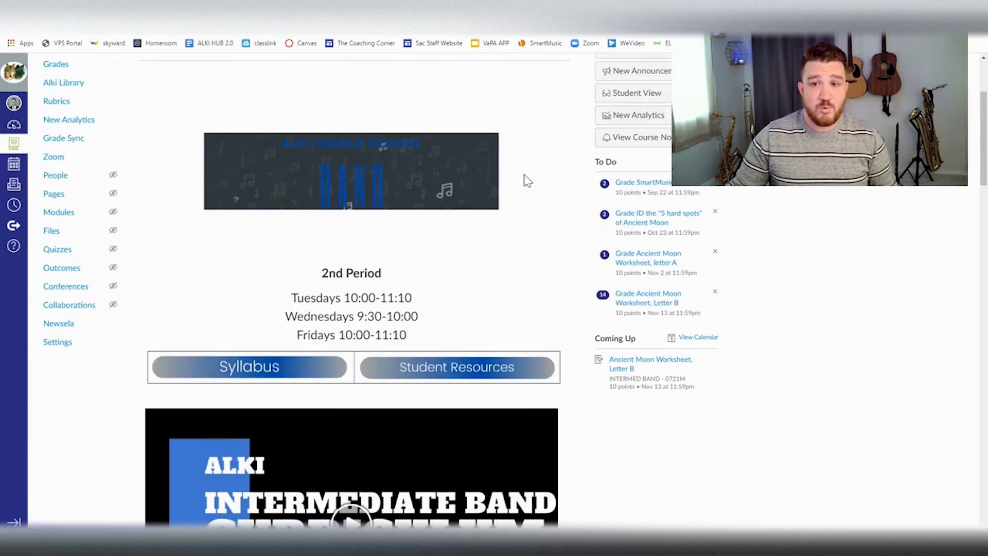
scroll(526, 180, "up", 2)
left_click(533, 147)
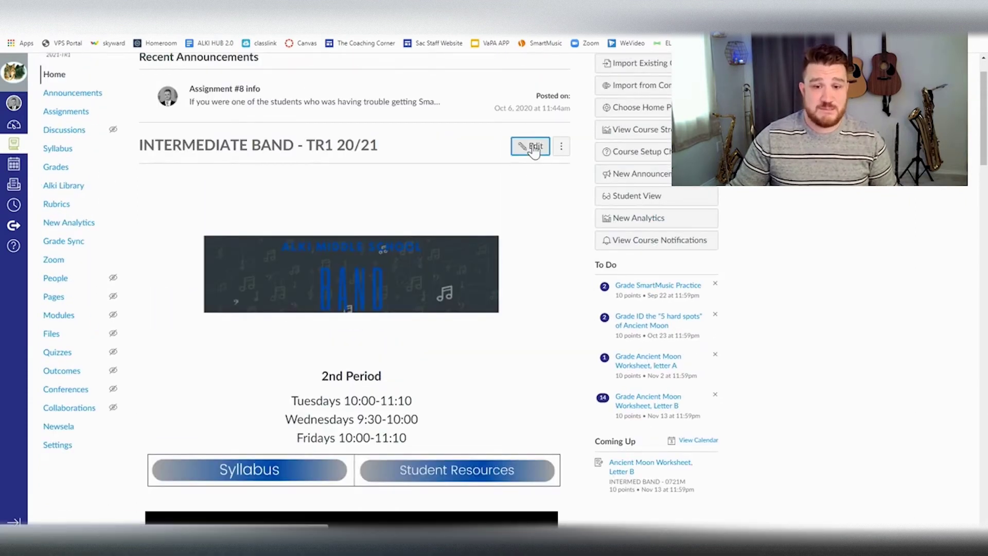
scroll(611, 349, "down", 2)
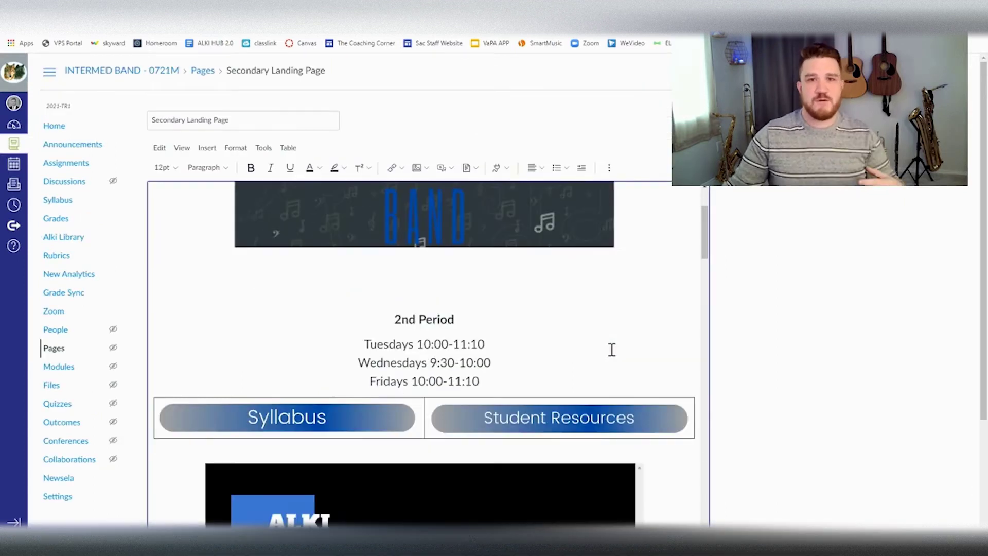
- Insert a blank line above the "2nd Period" heading, try left alignment on it, and set it to centered
left_click(359, 281)
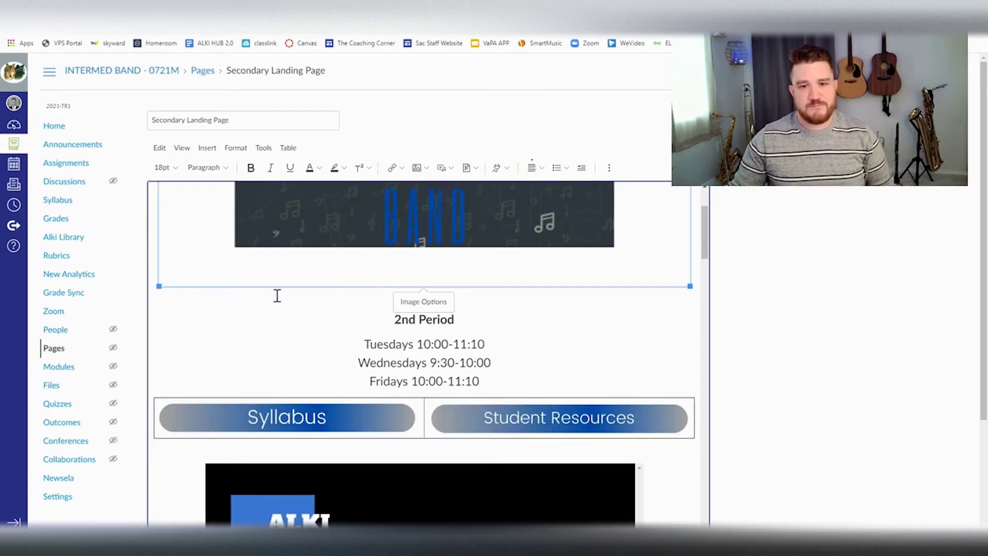
left_click(414, 302)
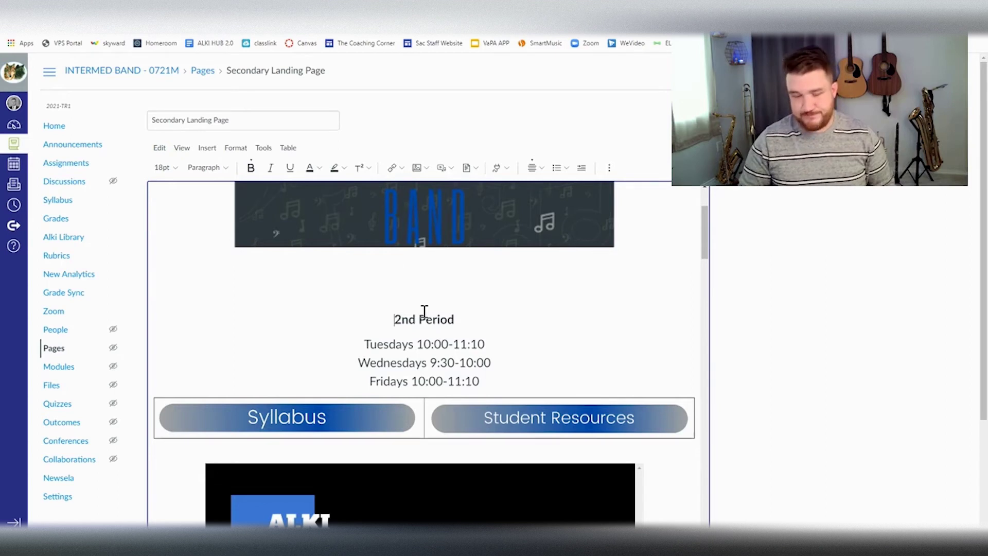
key("Return")
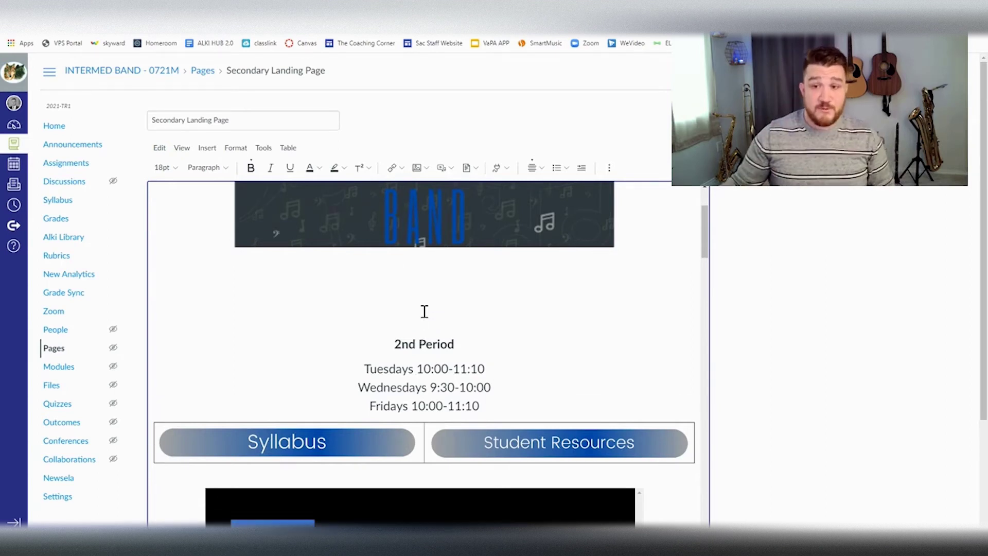
left_click(540, 170)
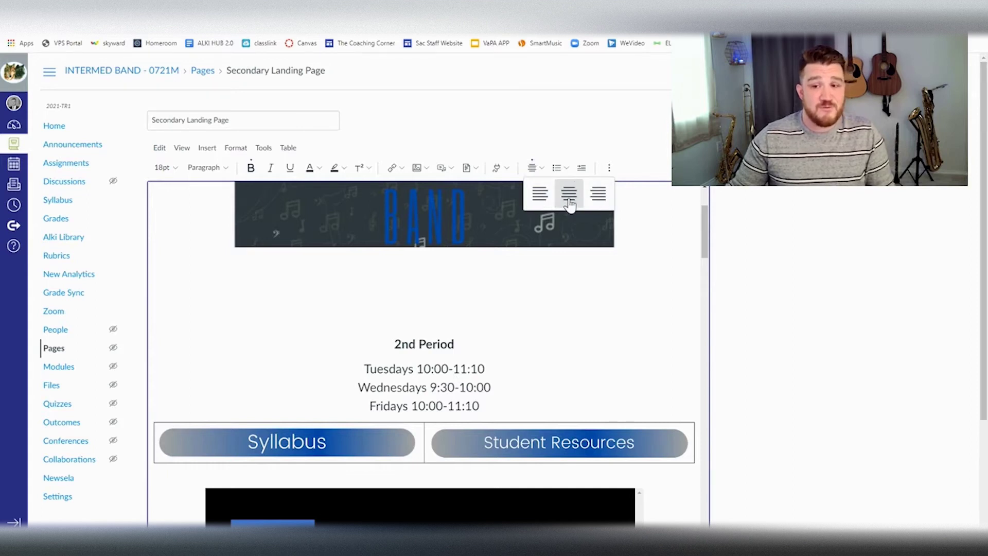
left_click(539, 195)
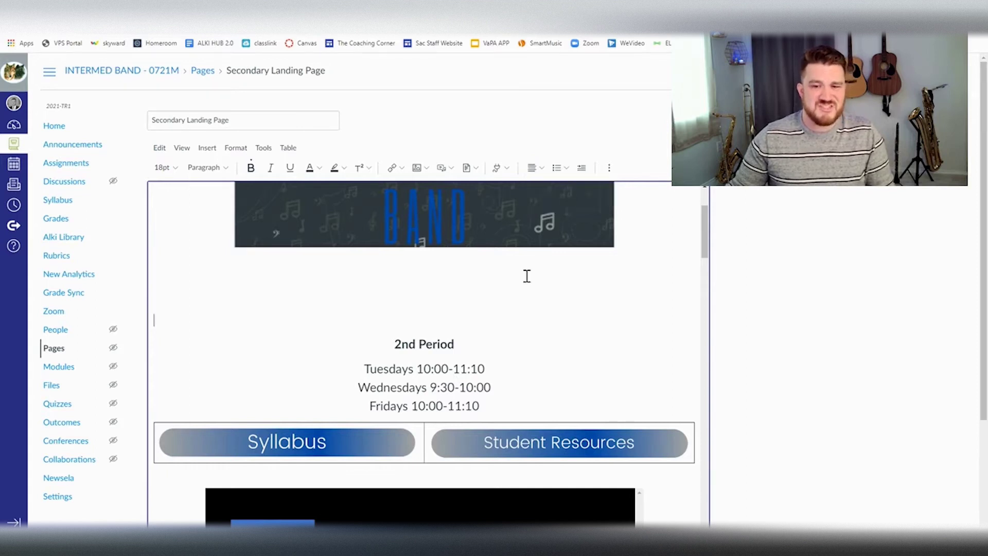
left_click(541, 170)
left_click(569, 194)
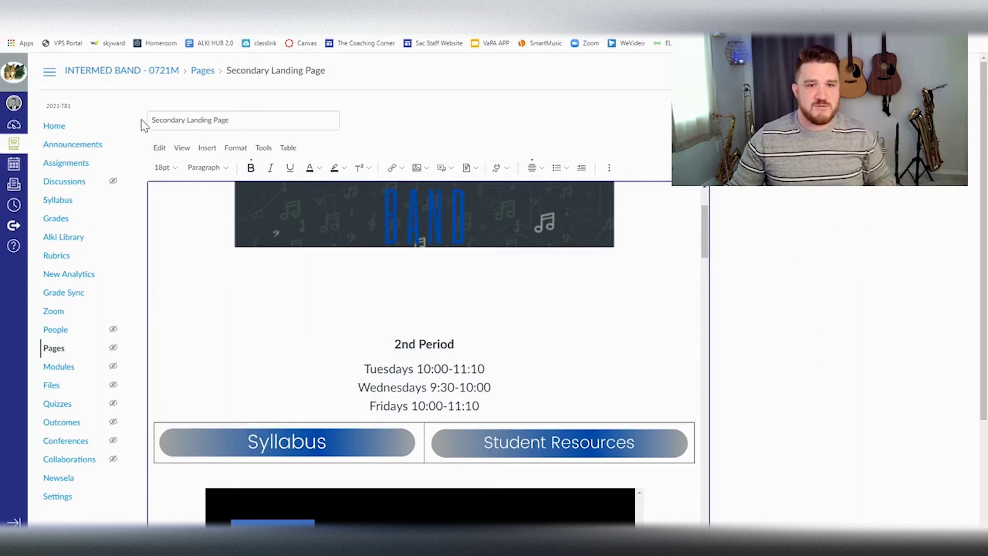
- Embed the copied YouTube video code on the blank line above the "2nd Period" heading
left_click(205, 149)
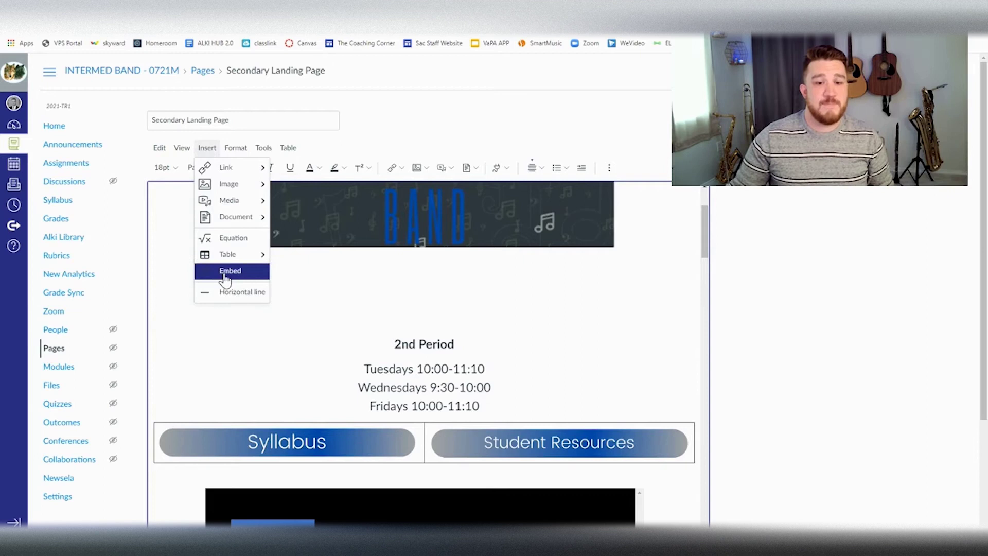
left_click(459, 97)
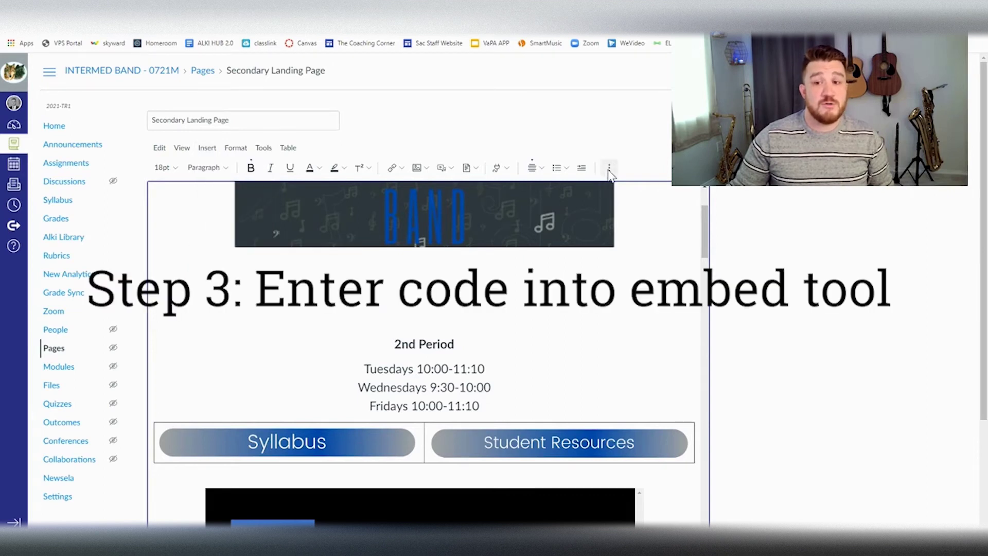
left_click(608, 170)
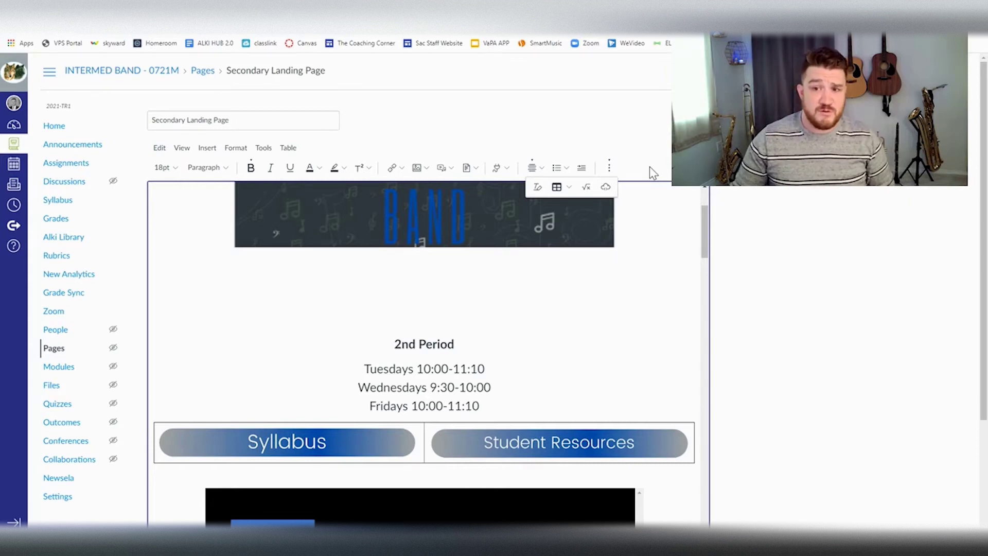
left_click(605, 187)
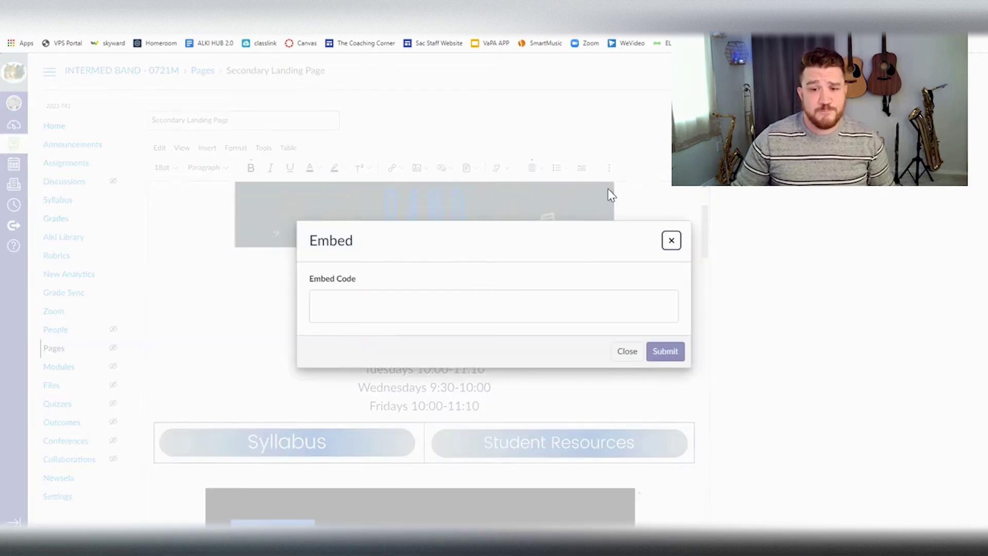
left_click(344, 305)
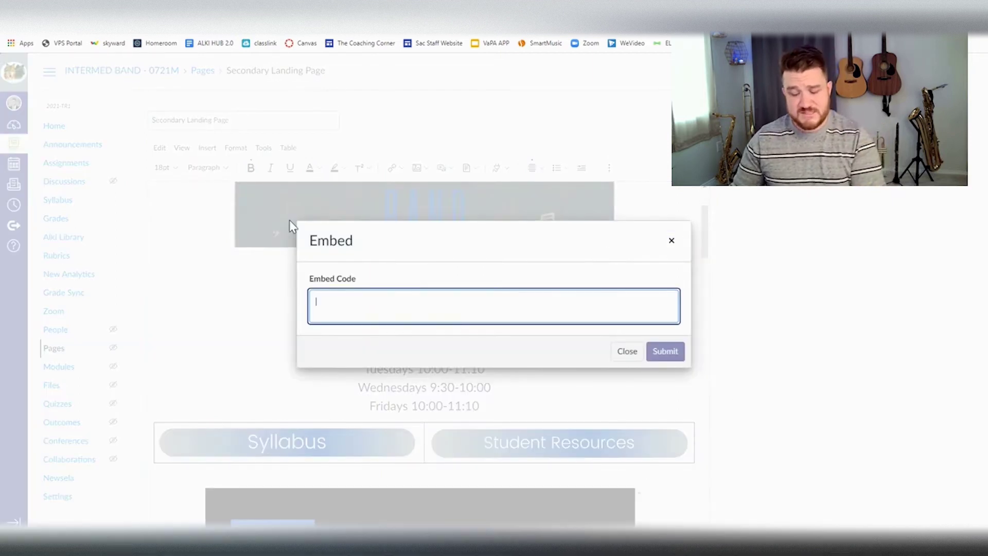
key("ctrl+v")
left_click(674, 355)
- In the WeVideo exports, open "Alki Band Curriculum Night Video" and copy its full embed code from the share dialog
scroll(676, 356, "down", 1)
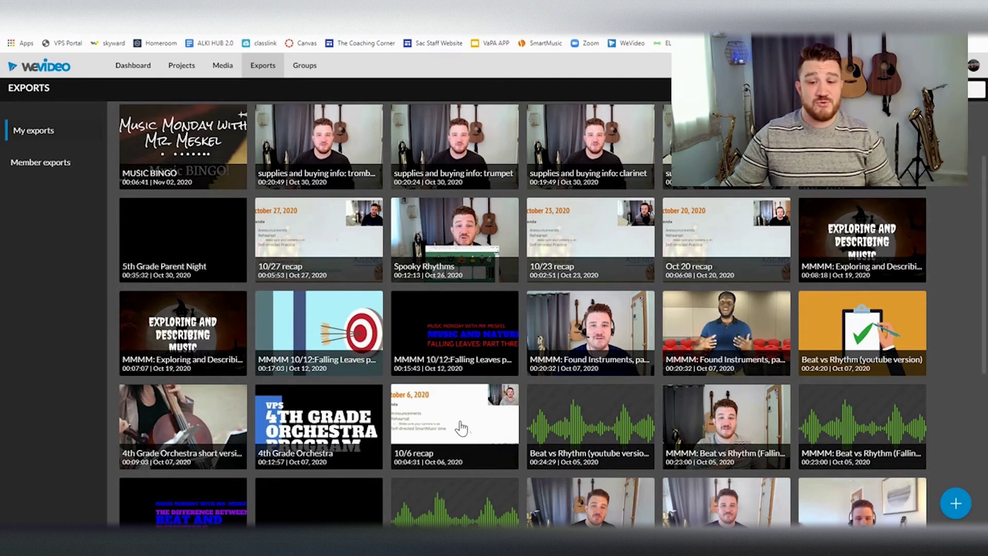
scroll(461, 428, "down", 3)
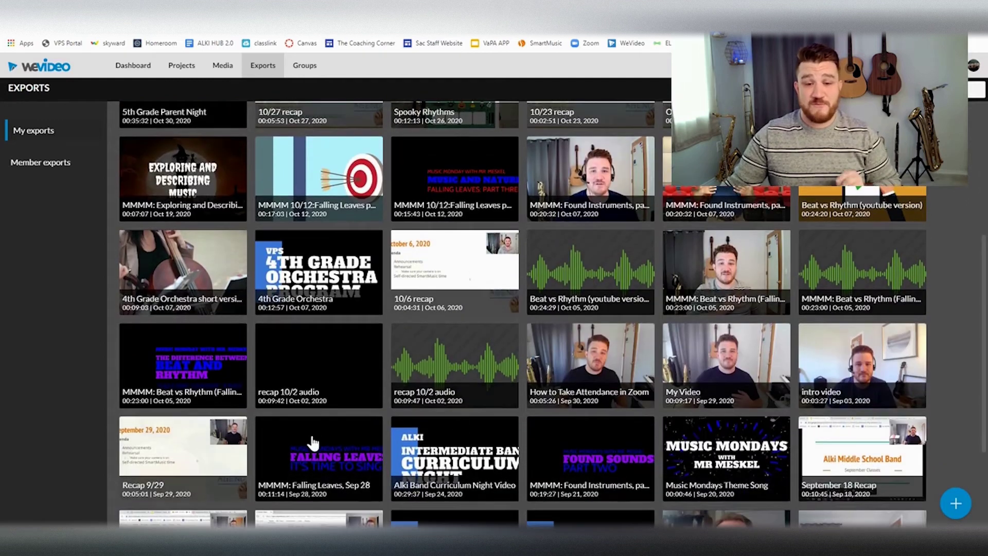
left_click(450, 450)
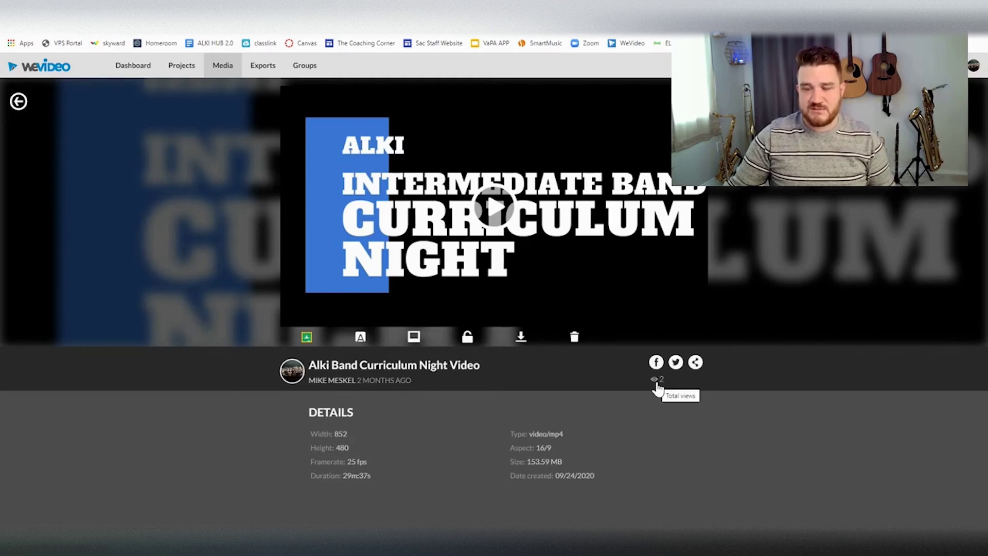
left_click(695, 363)
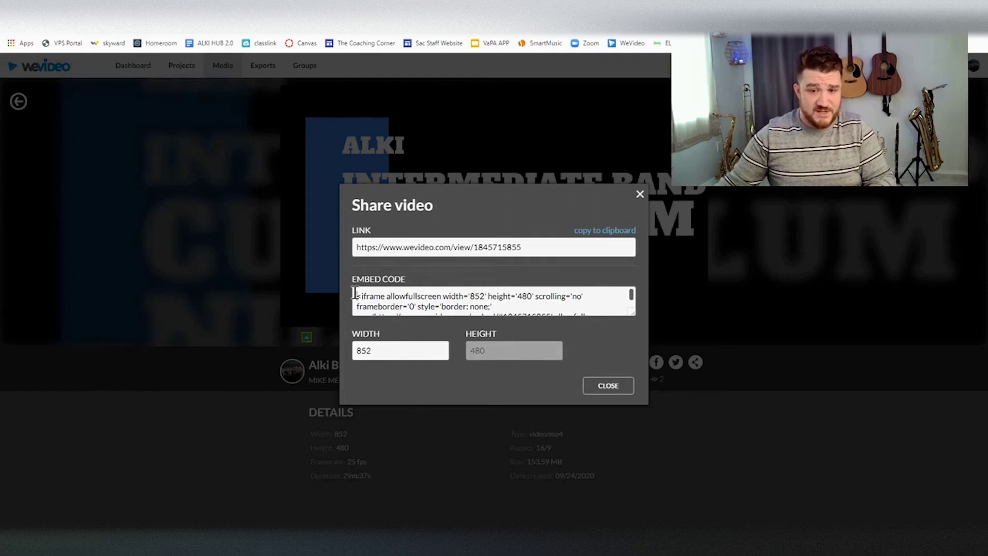
left_click_drag(354, 293, 584, 334)
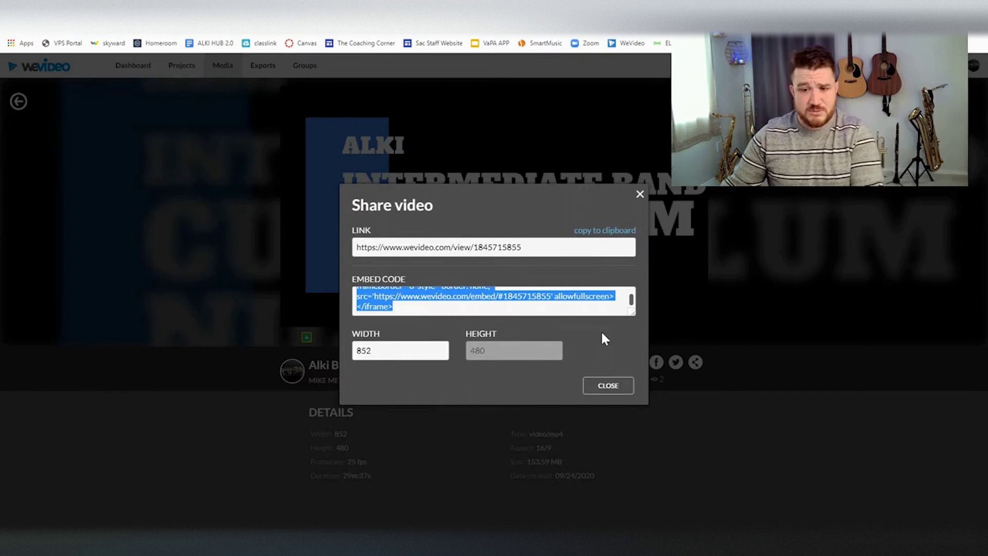
left_click(608, 385)
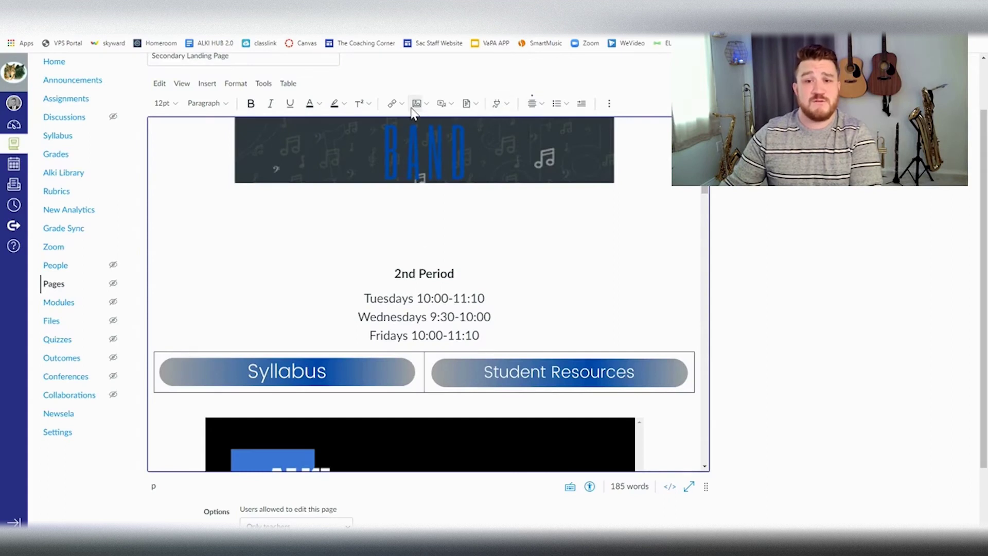
- Back on the Canvas landing page, embed the copied WeVideo code between the banner and the "2nd Period" heading
left_click(607, 104)
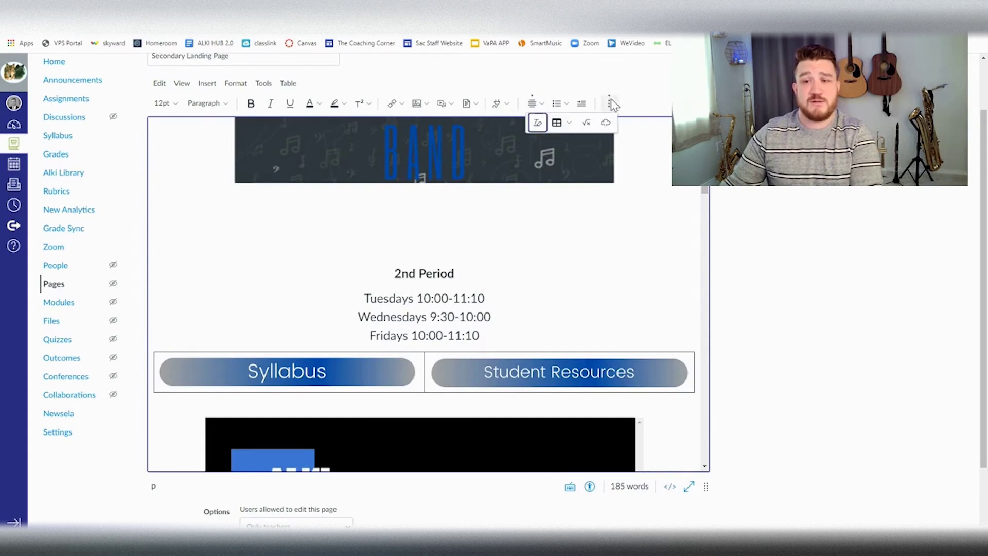
left_click(607, 122)
left_click(430, 309)
key("ctrl+v")
left_click(656, 354)
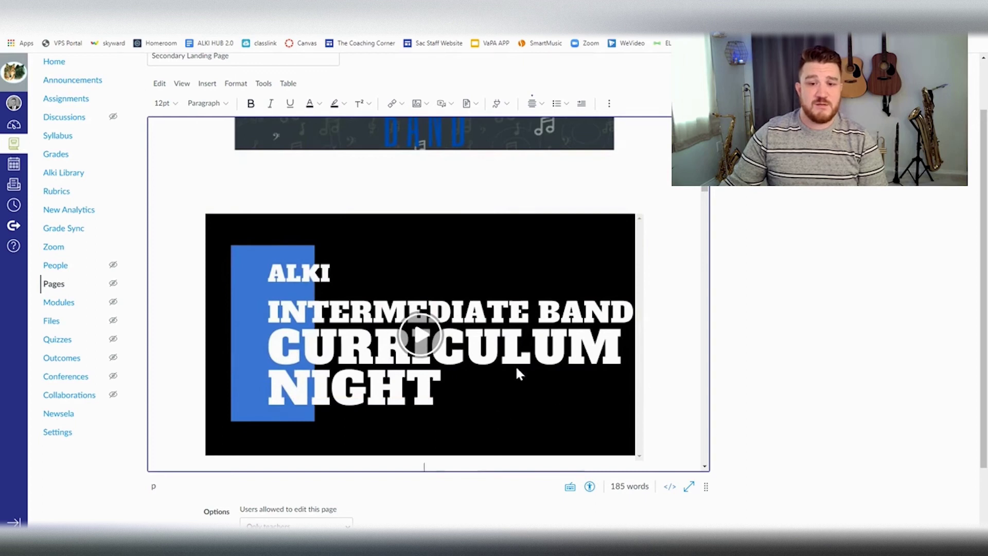
- Place the cursor below the agenda list in the "In Class Today" cell of the Tuesday November 10 table
scroll(409, 306, "down", 2)
scroll(406, 298, "down", 10)
left_click(273, 325)
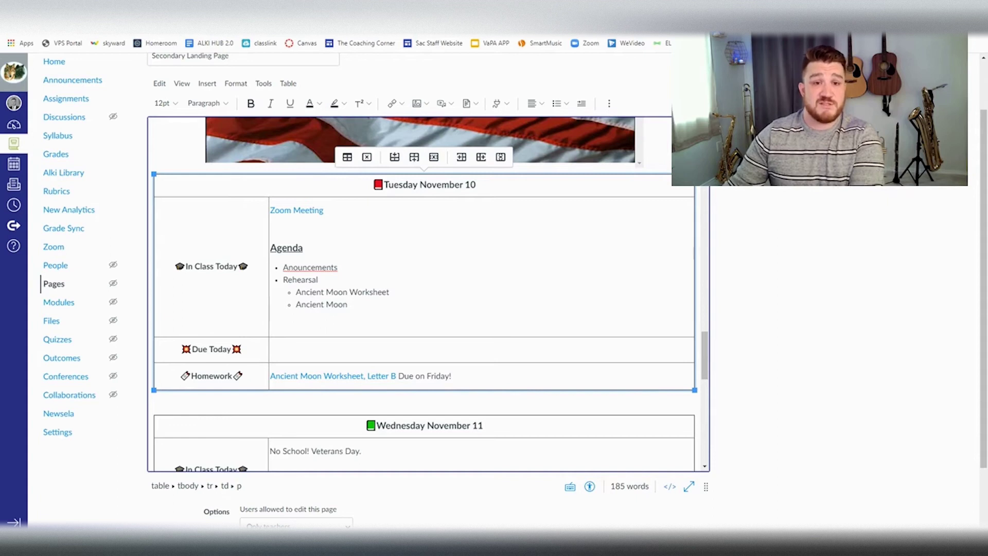
- Switch to the YouTube "Spooky Rhythms" video and copy its full embed code from the share options
left_click(206, 21)
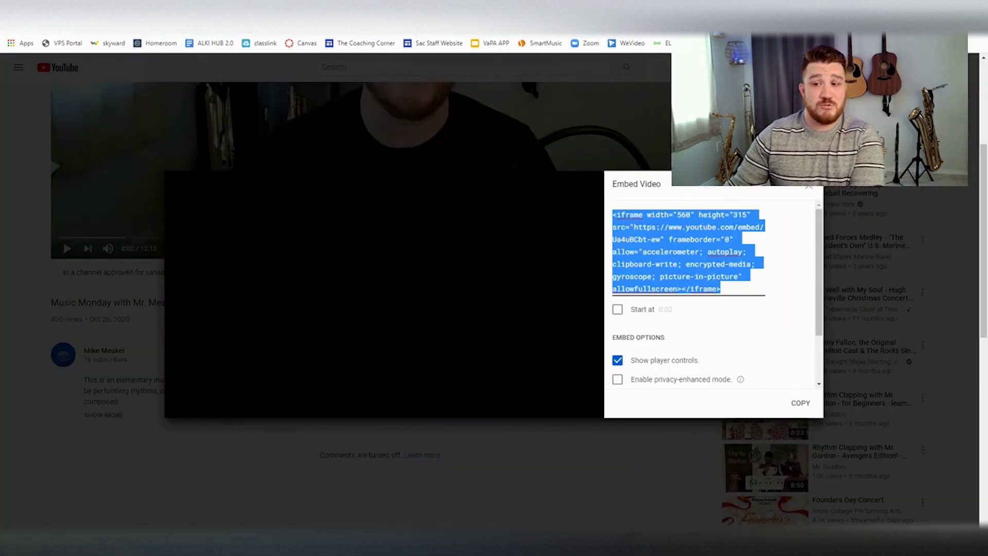
left_click(730, 288)
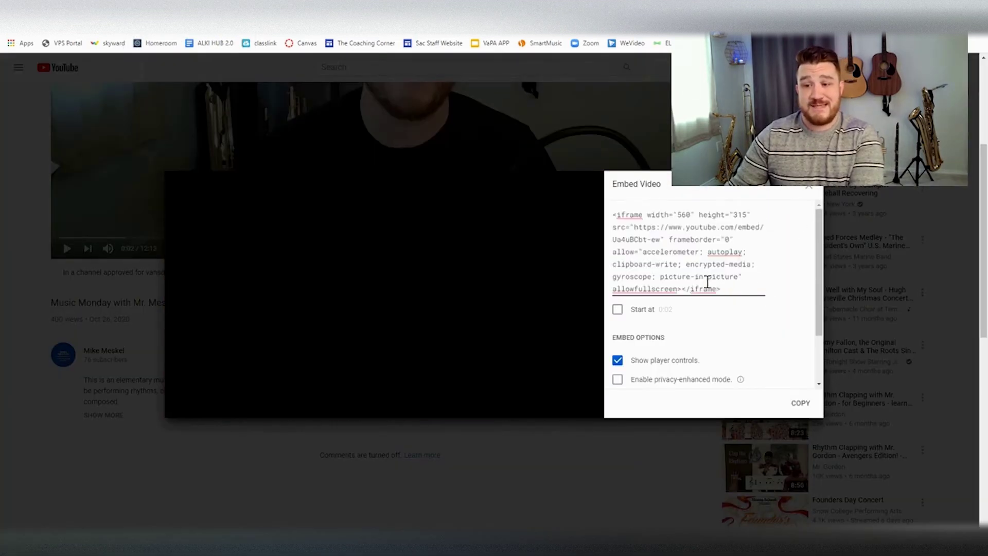
left_click_drag(723, 289, 611, 211)
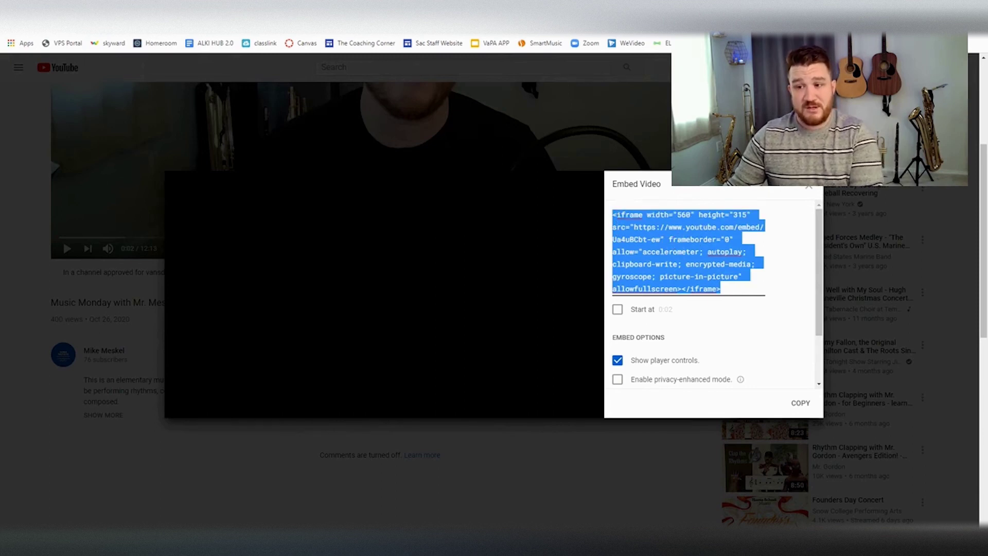
left_click(811, 189)
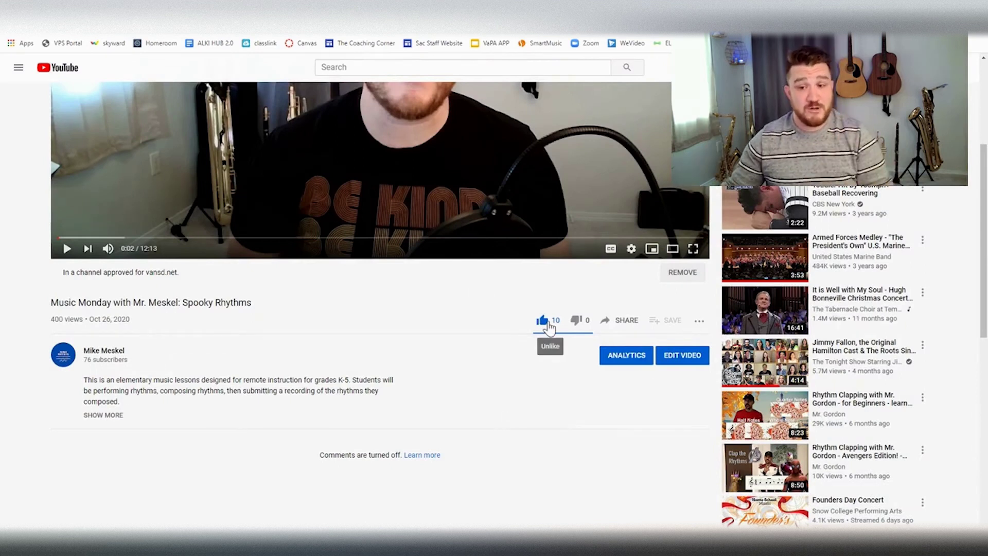
left_click(623, 321)
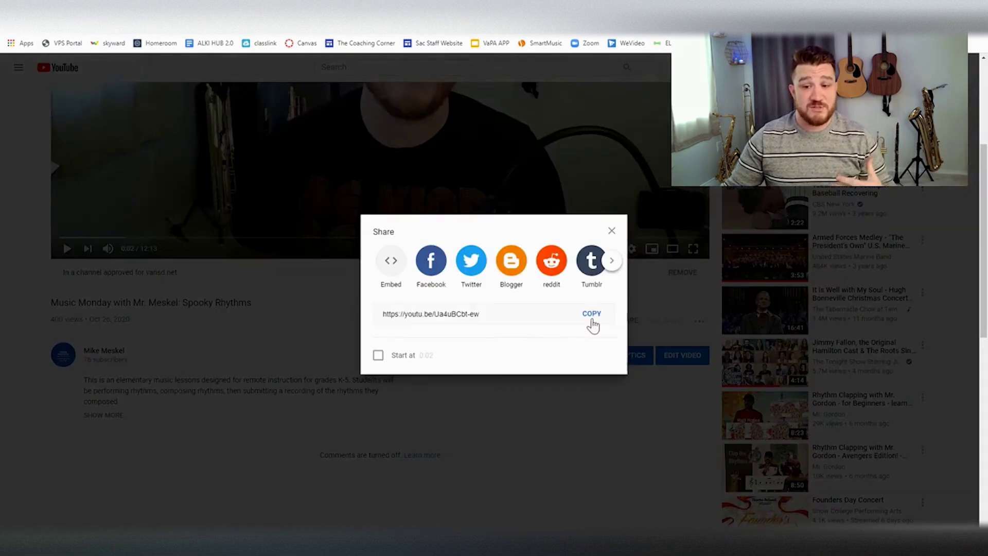
left_click(390, 264)
left_click(636, 229)
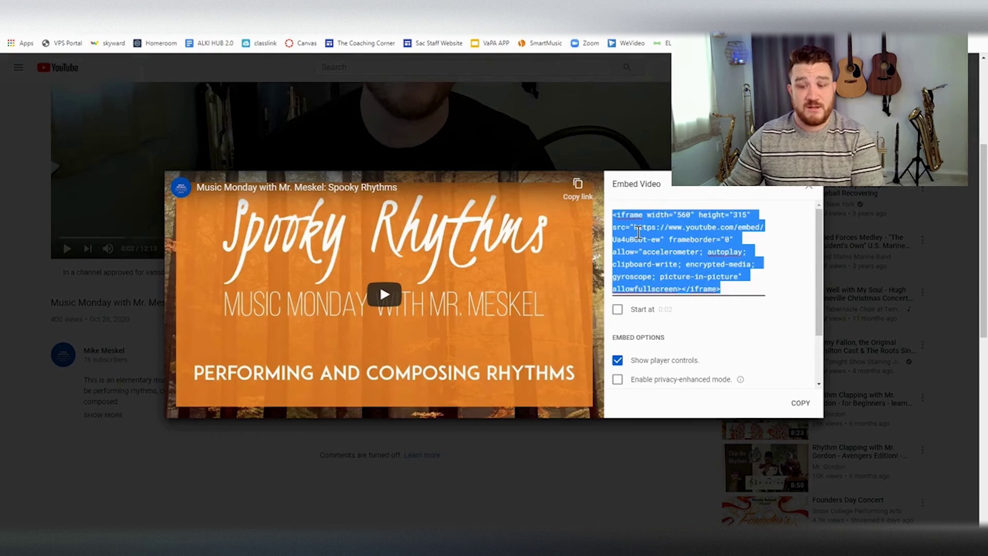
left_click(800, 403)
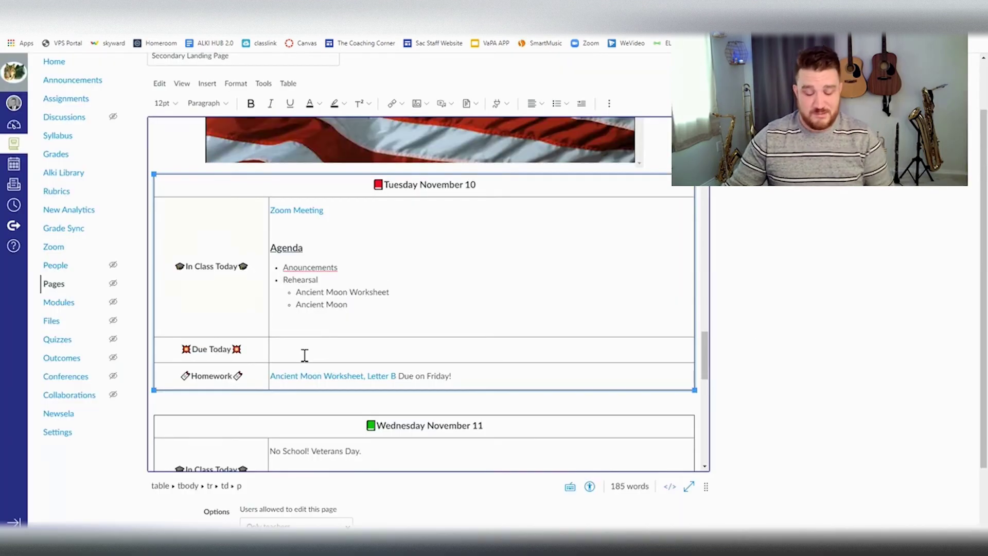
key("ctrl+v")
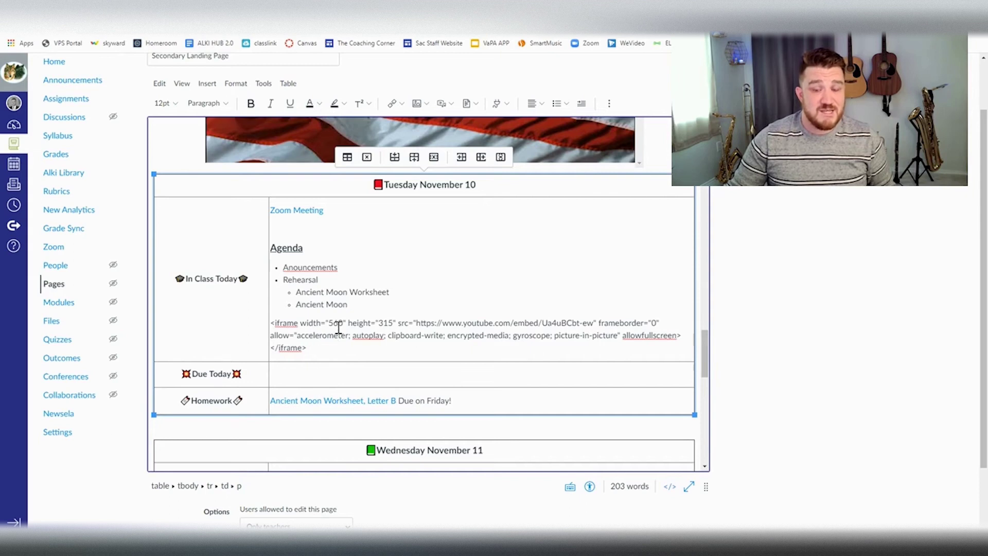
left_click_drag(417, 324, 601, 350)
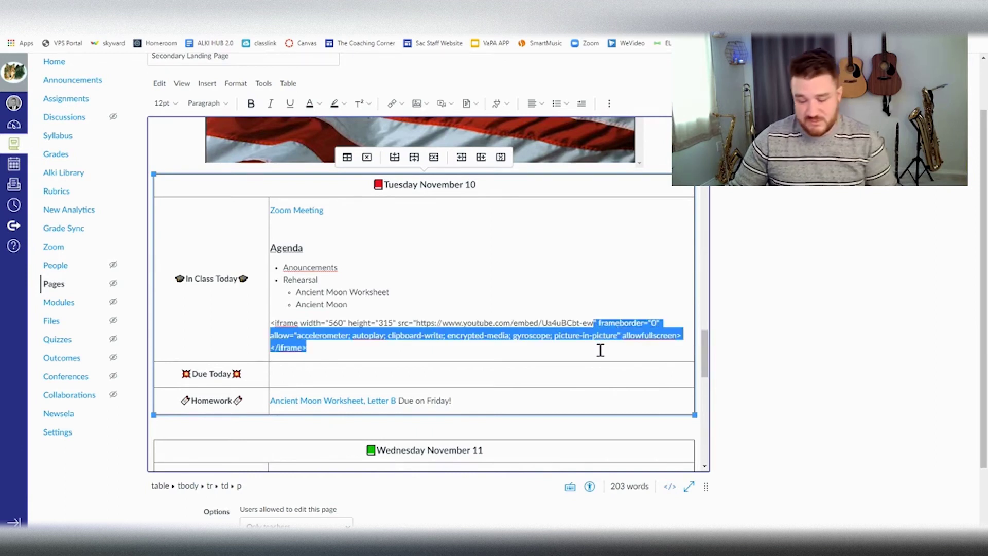
key("BackSpace")
left_click_drag(416, 323, 276, 322)
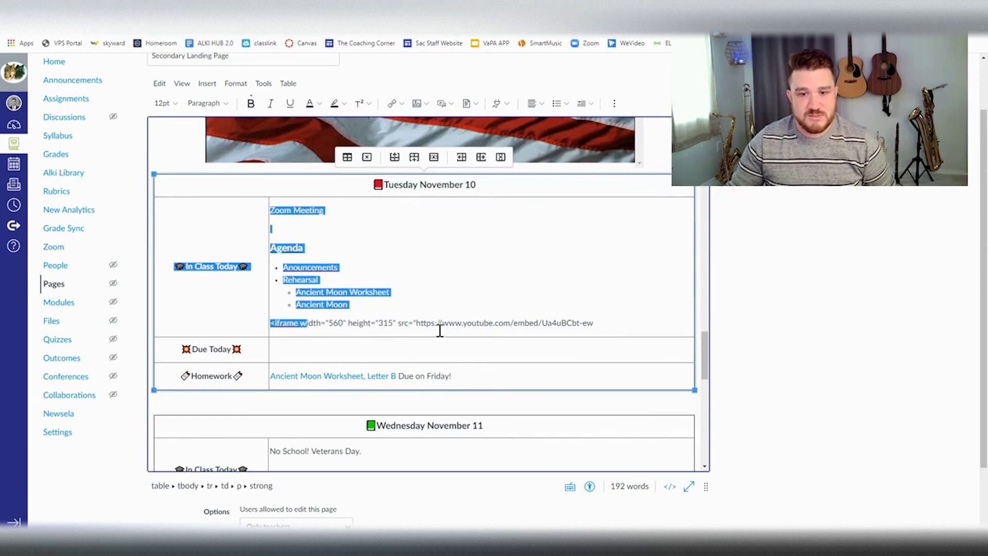
left_click(416, 323)
left_click_drag(417, 322, 276, 329)
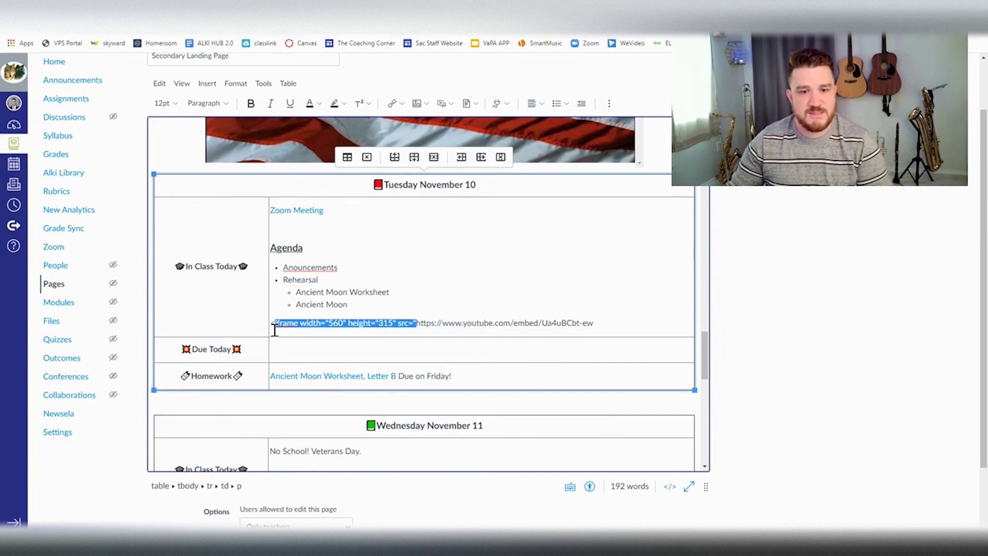
key("BackSpace")
- Turn the bare embed URL below the agenda list into a link and open it to test the full-window video
key("Return")
left_click(466, 322)
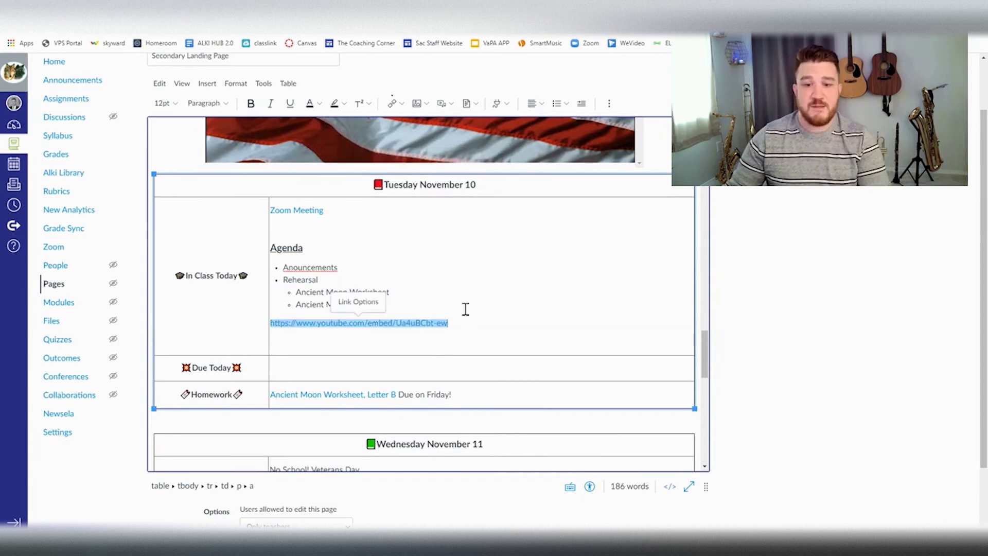
left_click(427, 325)
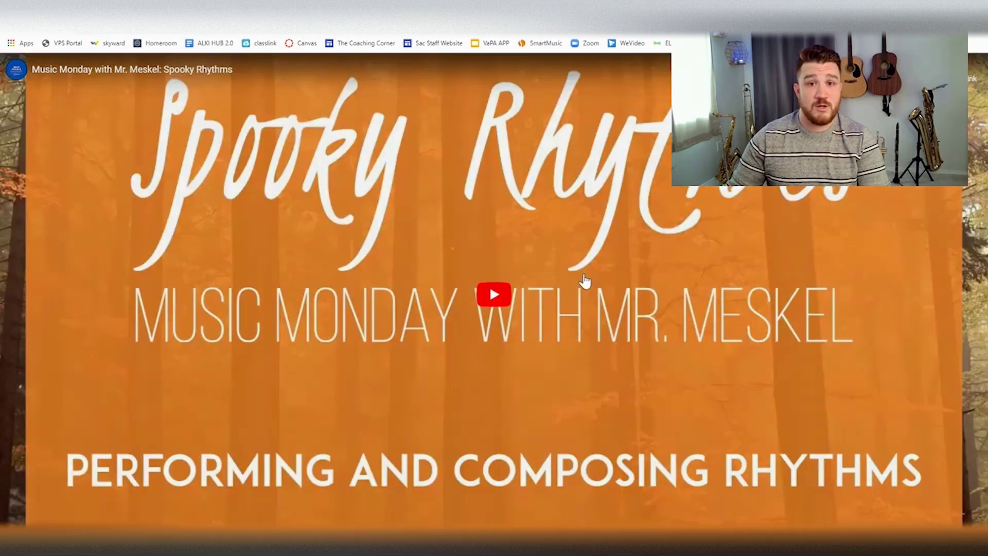